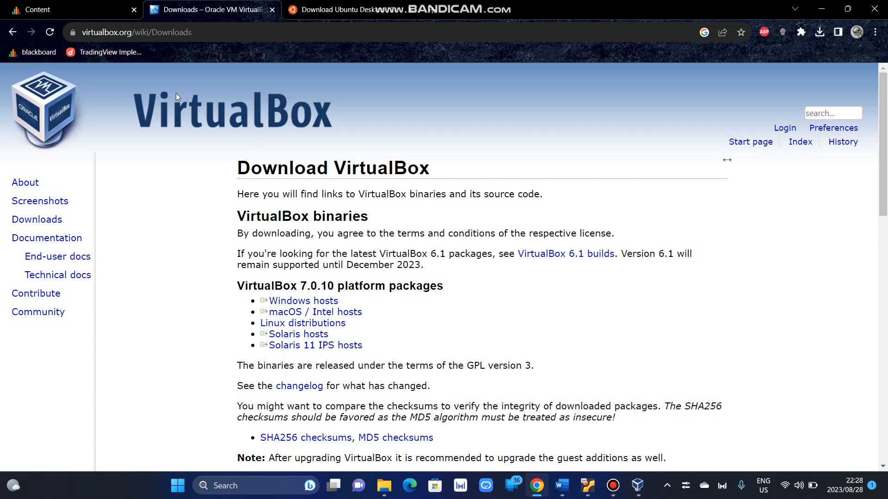
- View the Ubuntu Desktop 22.04.3 LTS download page, put the browser away and switch to Oracle VM VirtualBox Manager
{"action": "left_click", "coordinate": [376, 6]}
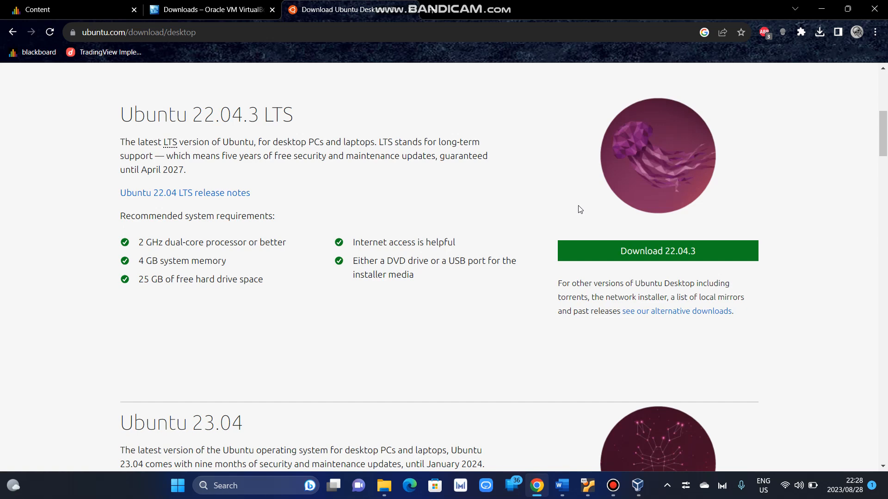
{"action": "left_click", "coordinate": [821, 9]}
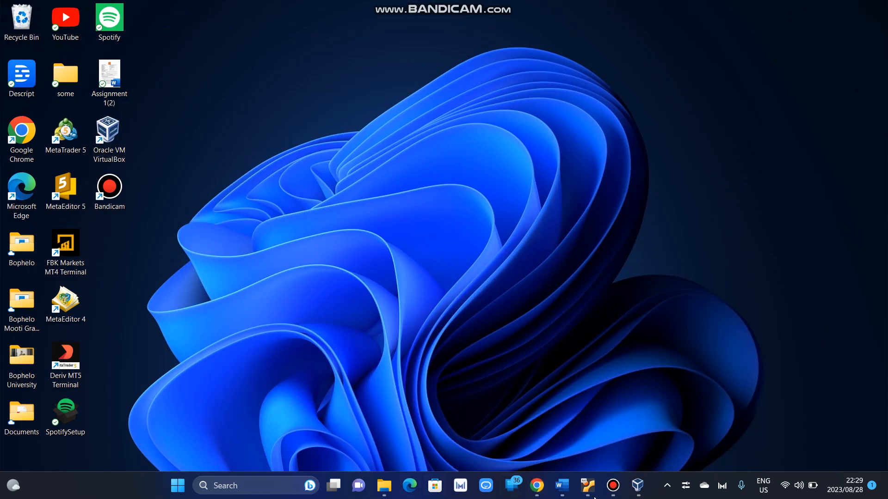
{"action": "left_click", "coordinate": [637, 489]}
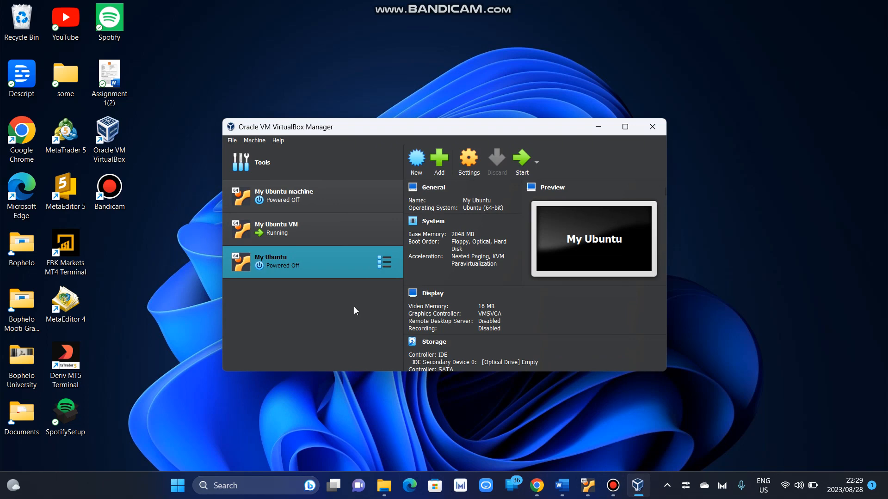
- Start a new virtual machine named Ubuntu VM with type Linux and version Ubuntu (64-bit)
{"action": "left_click", "coordinate": [415, 164]}
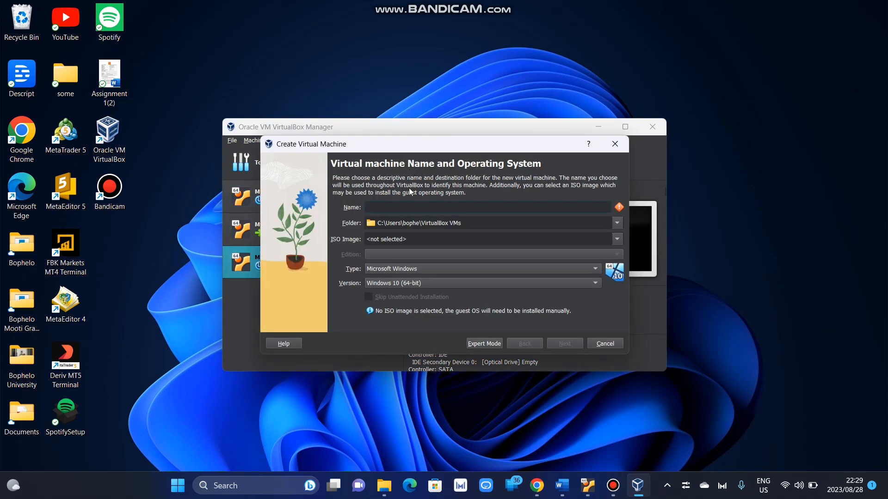
{"action": "type", "text": "Ubuntu VM"}
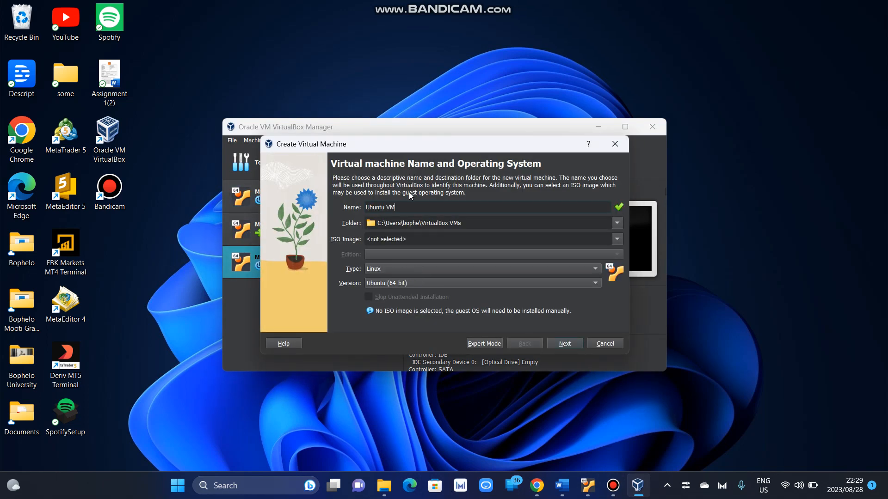
{"action": "left_click", "coordinate": [393, 267]}
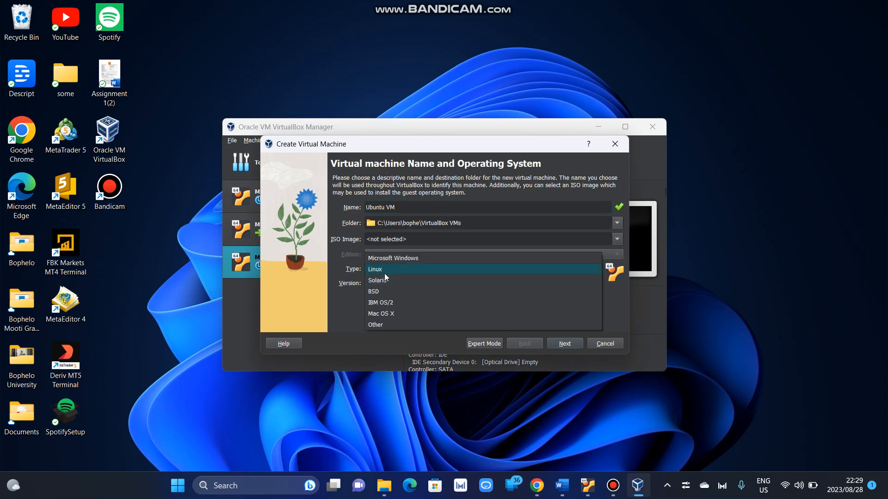
{"action": "left_click", "coordinate": [384, 271]}
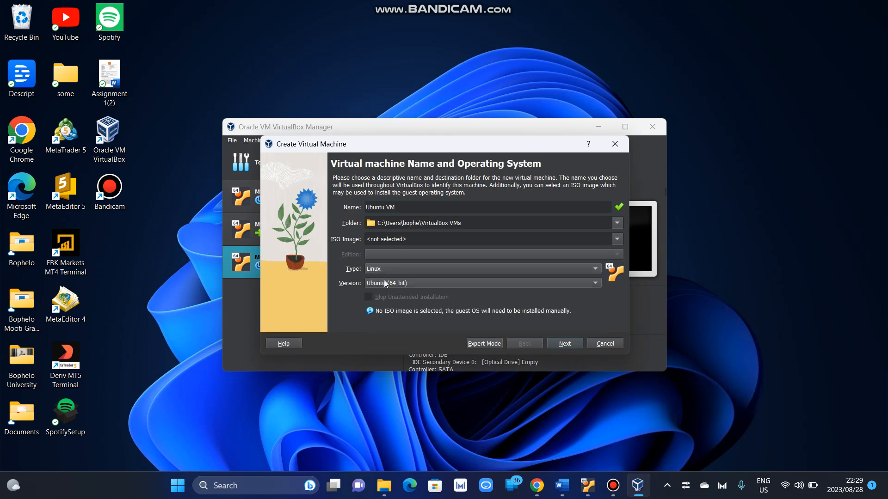
{"action": "left_click", "coordinate": [384, 284]}
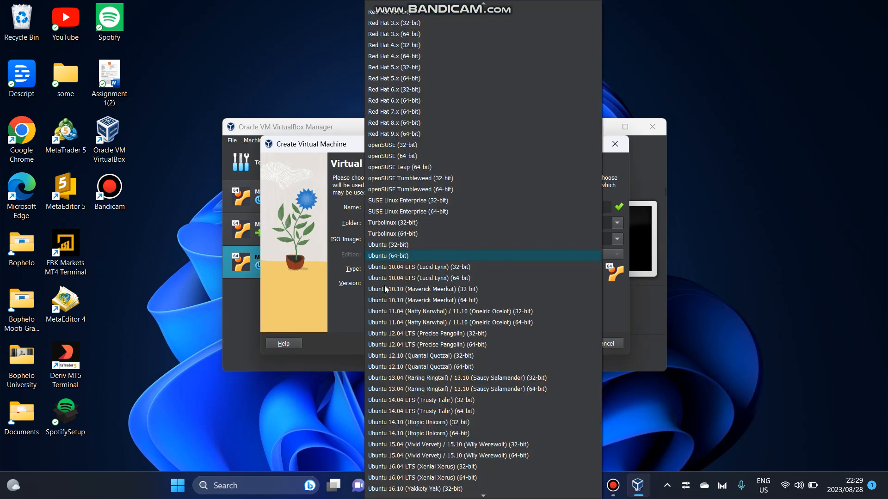
{"action": "left_click", "coordinate": [387, 255]}
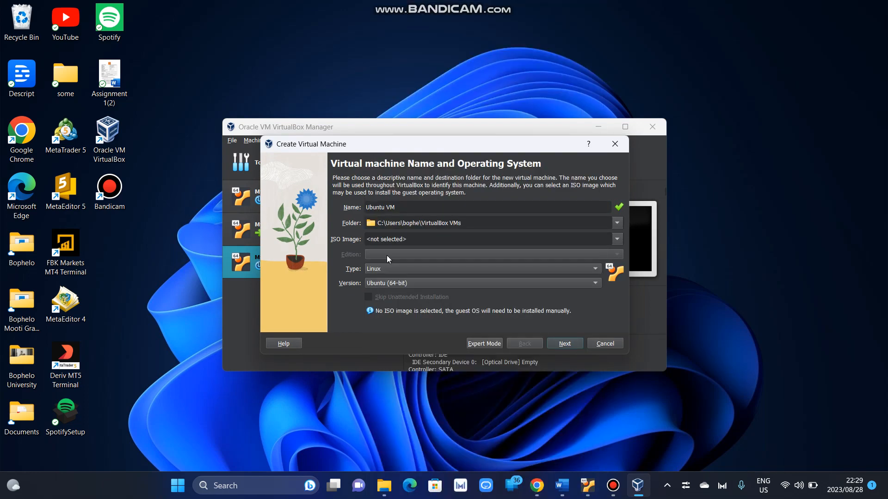
{"action": "left_click", "coordinate": [568, 344]}
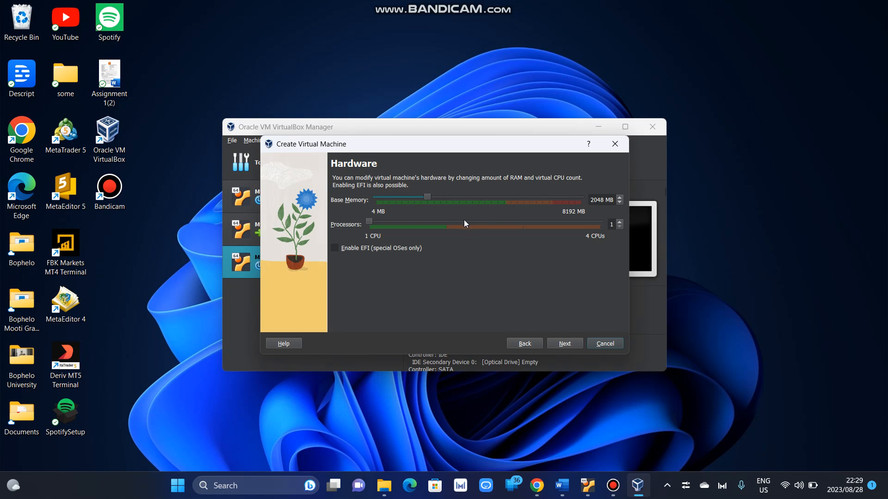
- Accept 2048 MB base memory, 1 processor and a new 25 GB virtual hard disk, and finish creating the machine
{"action": "left_click", "coordinate": [559, 342]}
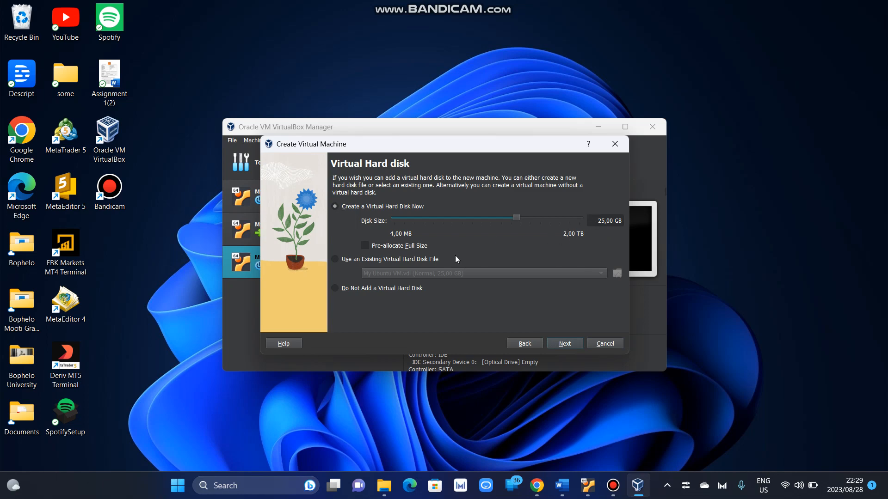
{"action": "left_click", "coordinate": [578, 343]}
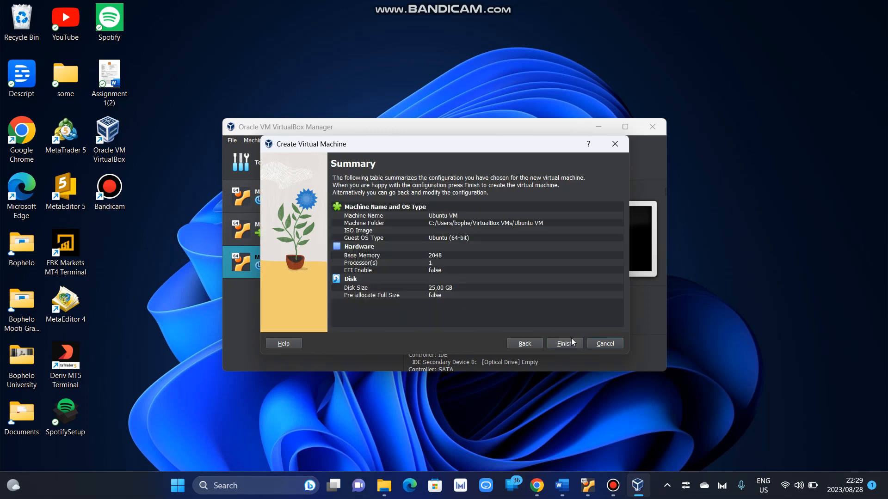
{"action": "left_click", "coordinate": [569, 344]}
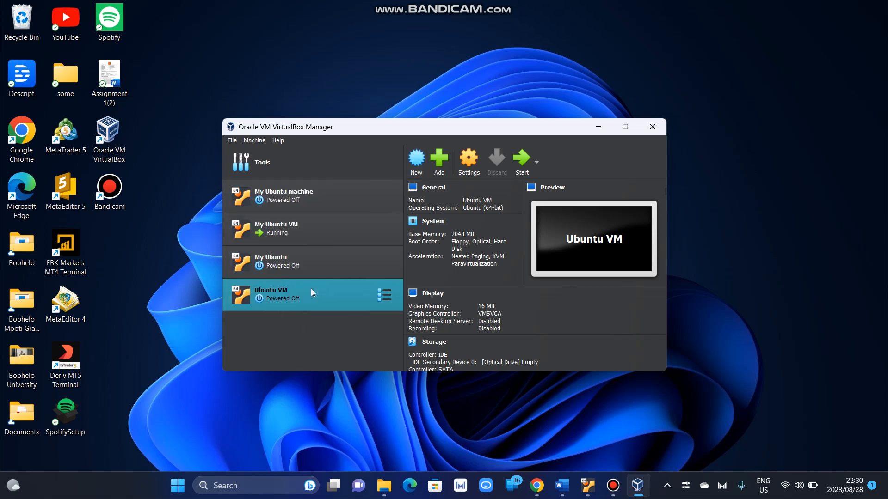
- Attach the ubuntu-22.04.3-desktop-amd64 disc image to the empty IDE optical drive in Ubuntu VM's storage settings
{"action": "left_click", "coordinate": [479, 164]}
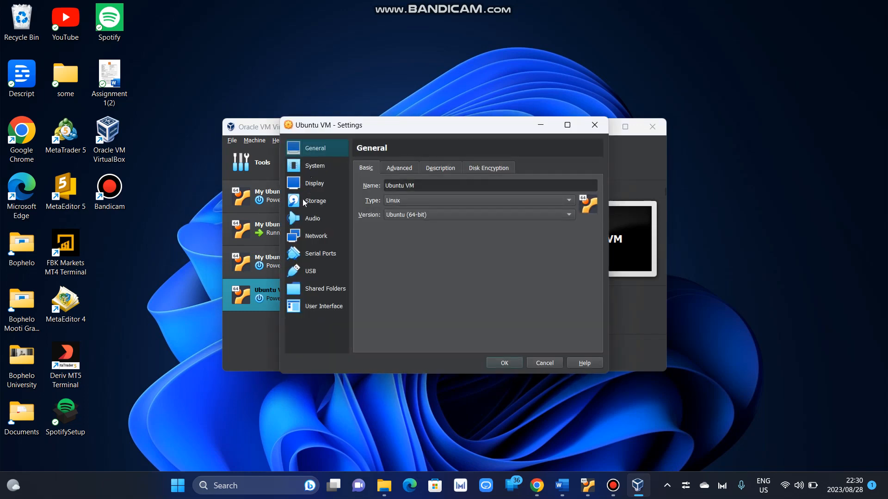
{"action": "left_click", "coordinate": [305, 208]}
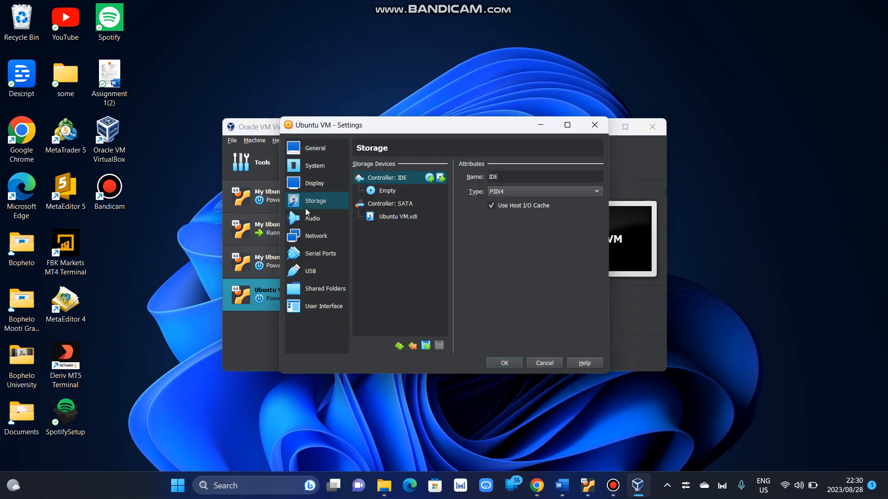
{"action": "left_click", "coordinate": [381, 193]}
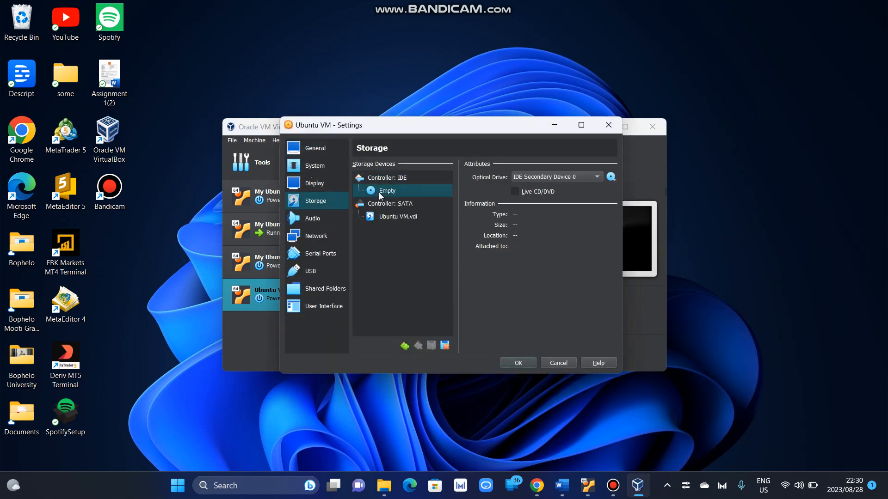
{"action": "left_click", "coordinate": [610, 177]}
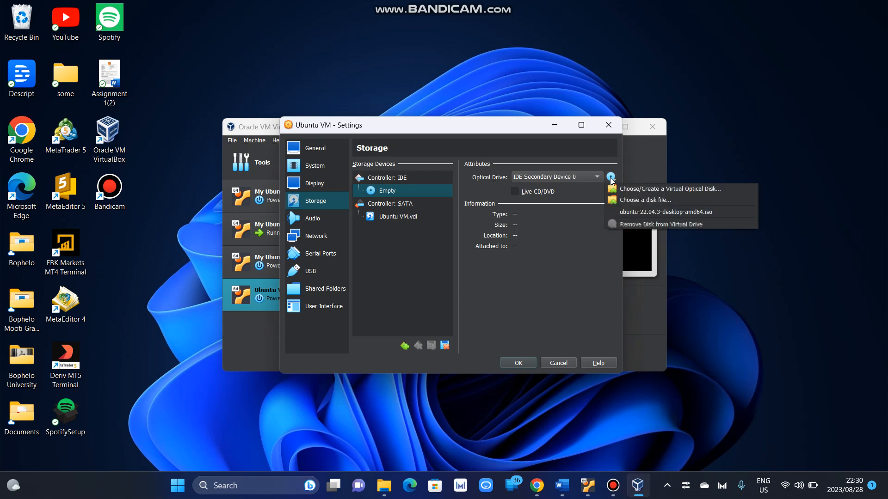
{"action": "left_click", "coordinate": [622, 200]}
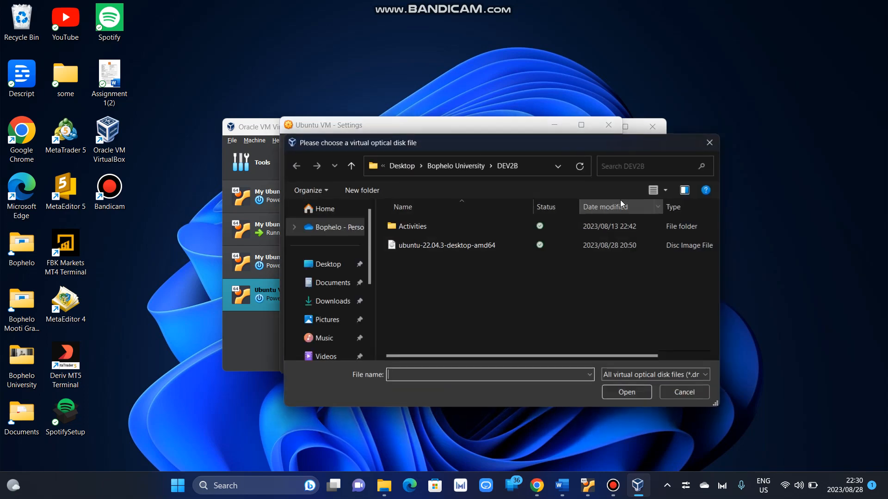
{"action": "left_click", "coordinate": [450, 248]}
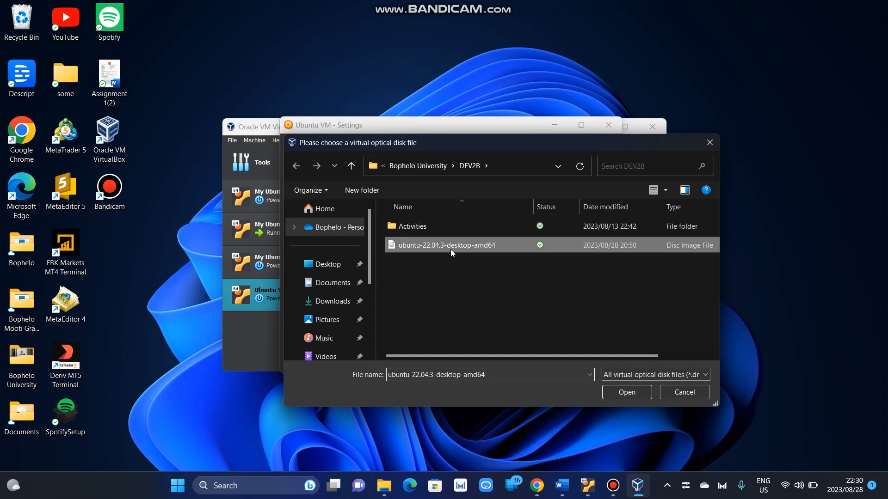
{"action": "left_click", "coordinate": [618, 393]}
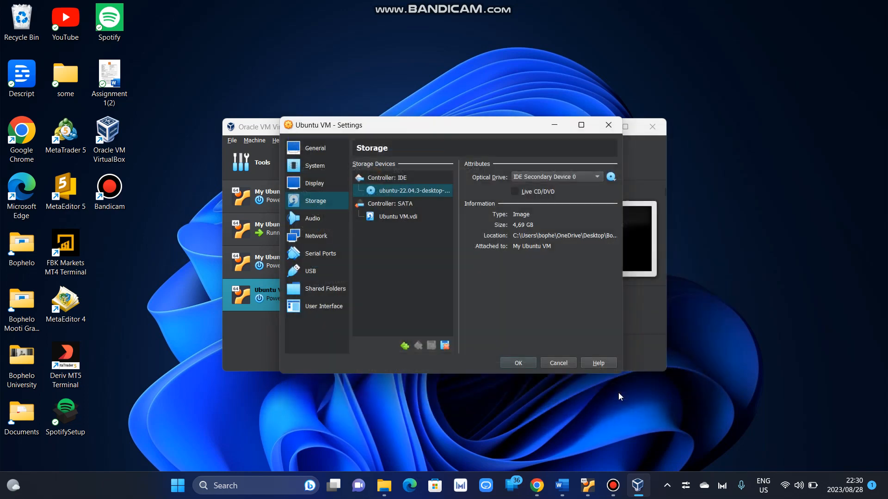
{"action": "left_click", "coordinate": [518, 363]}
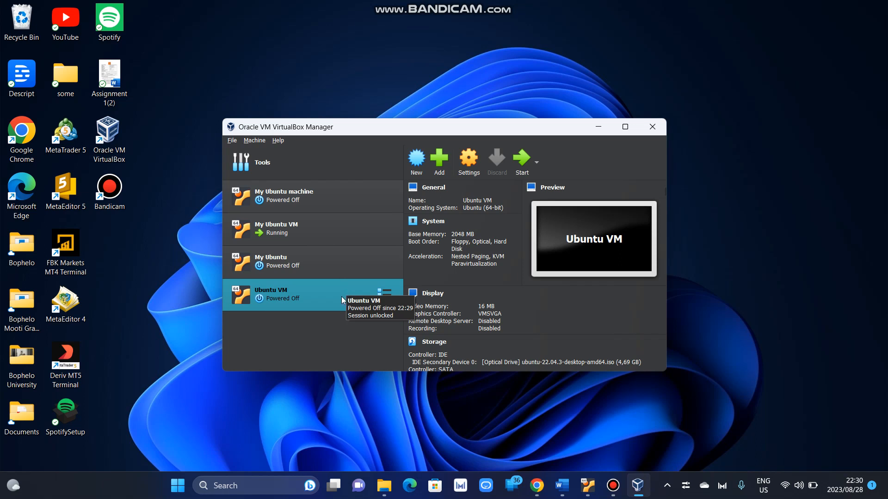
- Start Ubuntu VM, boot it with the "Try or Install Ubuntu" entry and maximize the machine's window
{"action": "left_click", "coordinate": [521, 162]}
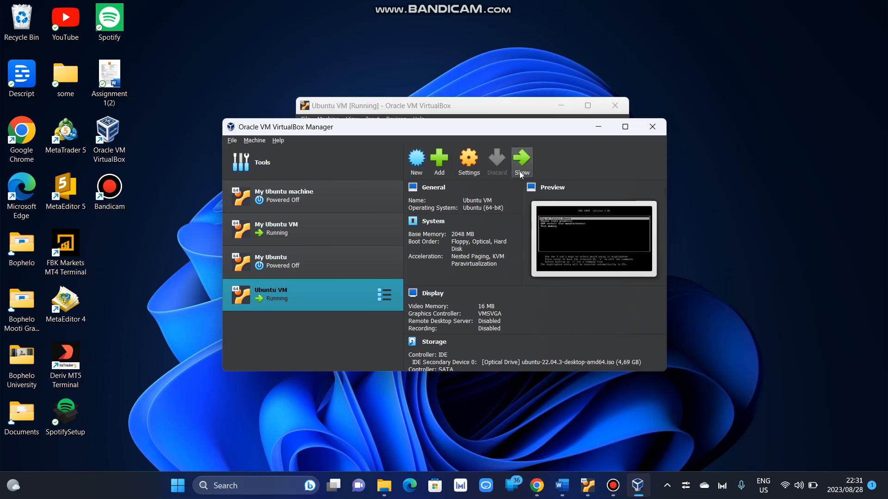
{"action": "left_click_drag", "start_coordinate": [583, 133], "coordinate": [621, 248]}
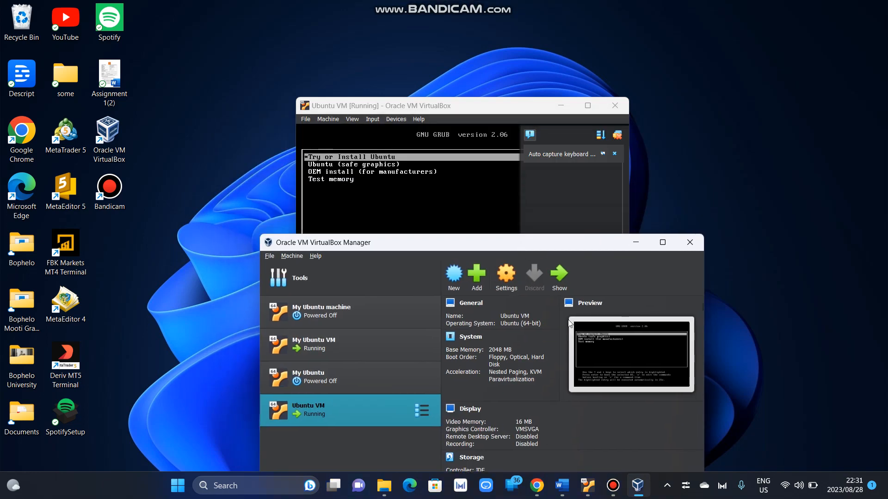
{"action": "left_click_drag", "start_coordinate": [633, 240], "coordinate": [629, 312]}
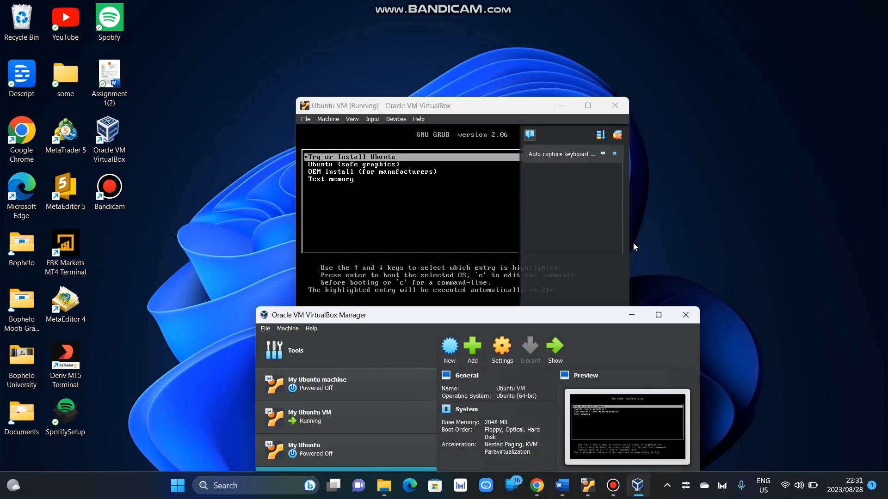
{"action": "left_click", "coordinate": [630, 314]}
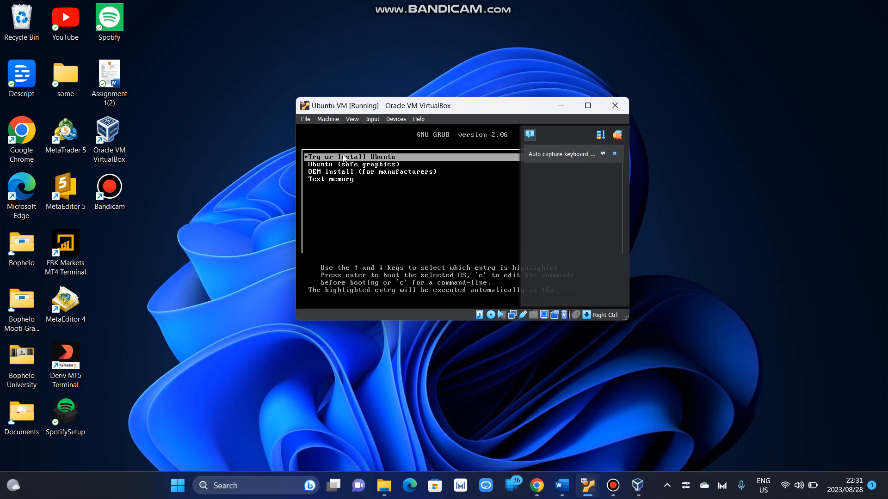
{"action": "key", "text": "Return"}
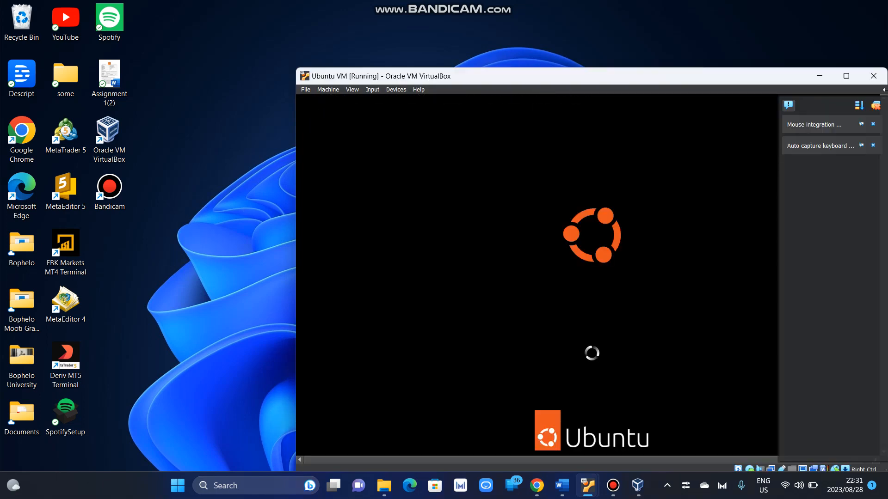
{"action": "left_click", "coordinate": [850, 76]}
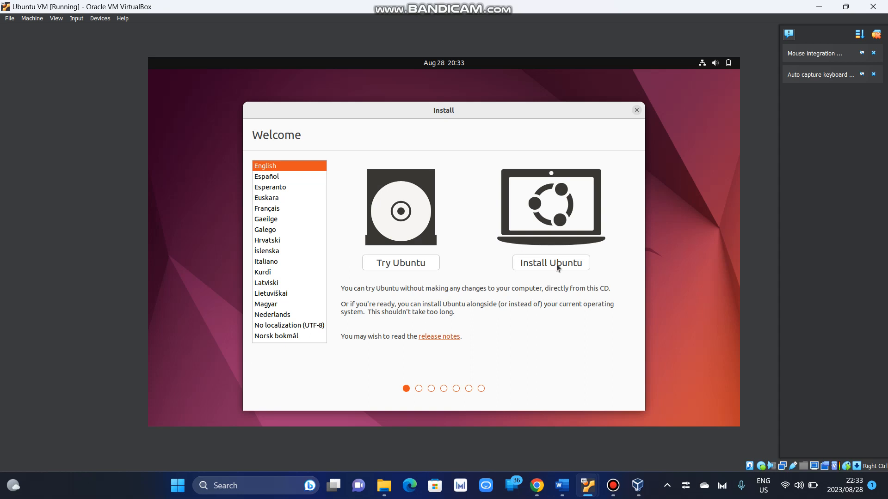
- Begin installing Ubuntu with the English (South Africa) keyboard layout, accepting the normal installation with updates downloaded during install
{"action": "left_click", "coordinate": [576, 265]}
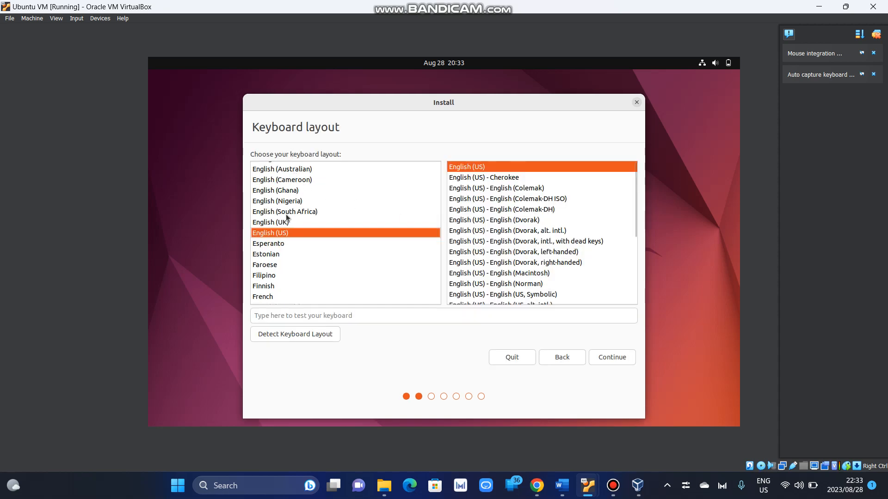
{"action": "left_click", "coordinate": [285, 213]}
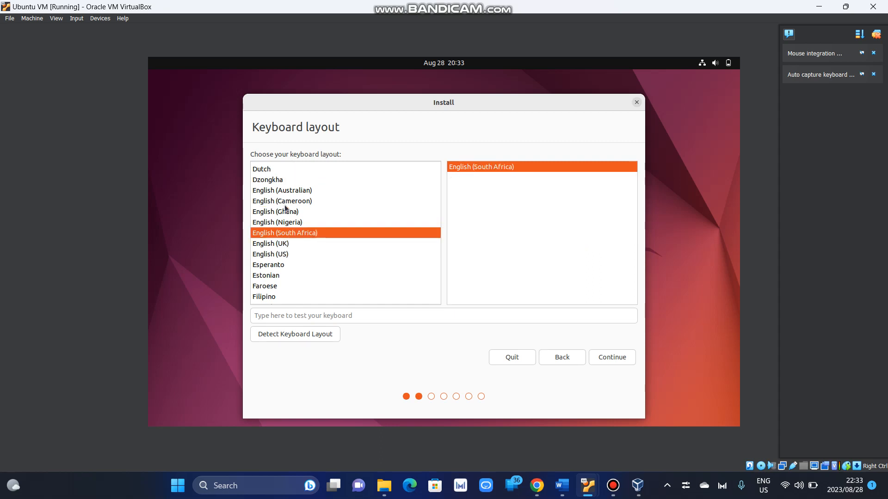
{"action": "left_click", "coordinate": [611, 358]}
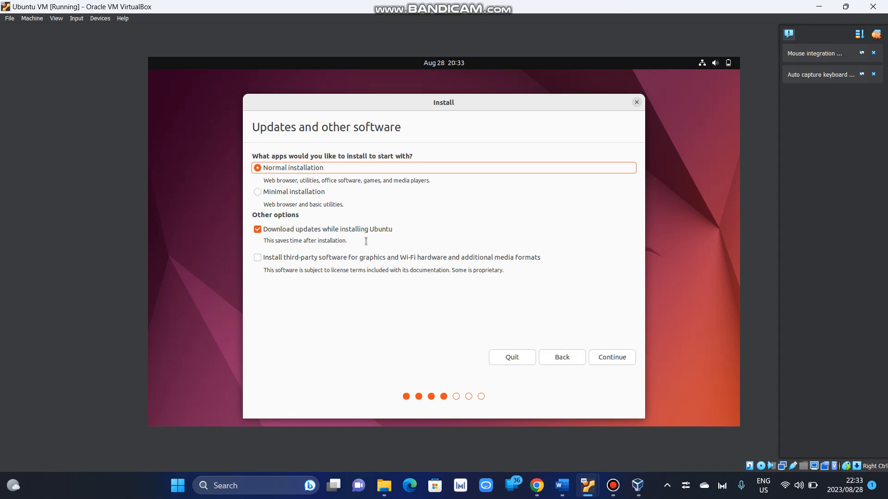
{"action": "left_click", "coordinate": [612, 357]}
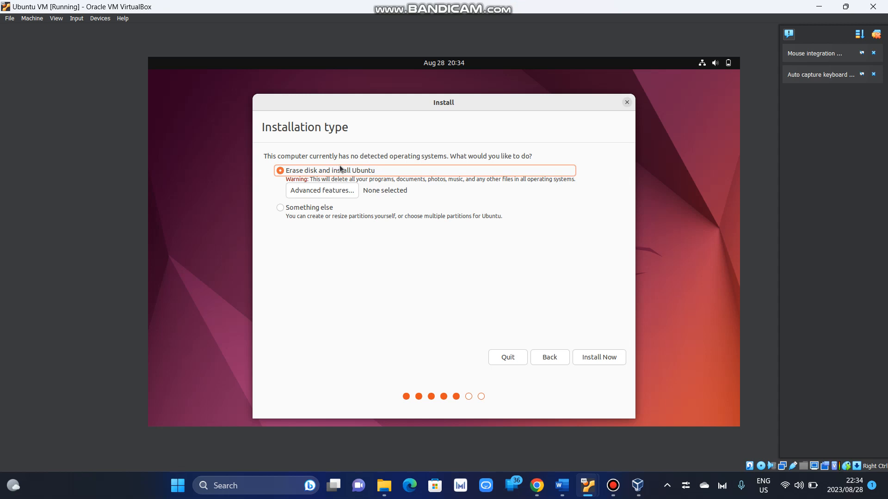
- Install Ubuntu by erasing the disk, confirm writing the partition changes, and accept Johannesburg as the location
{"action": "left_click", "coordinate": [590, 356]}
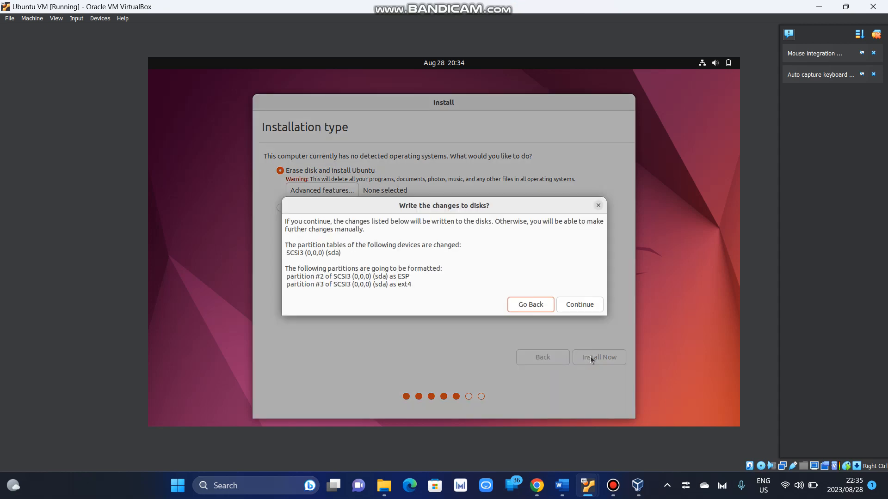
{"action": "left_click", "coordinate": [571, 305]}
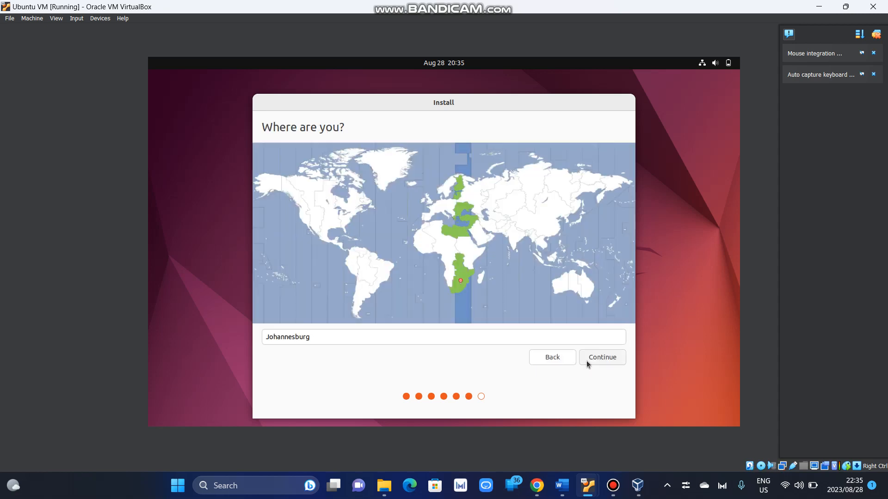
{"action": "left_click", "coordinate": [596, 359]}
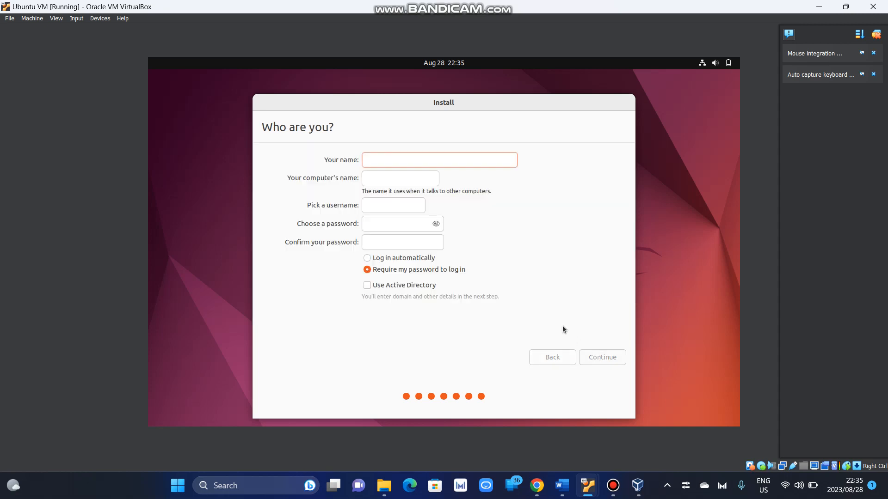
- Fill in the user's name, enter and confirm the account password, and continue the Ubuntu installation with password login required
{"action": "type", "text": "Bophelo"}
{"action": "left_click", "coordinate": [385, 226]}
{"action": "type", "text": "**********"}
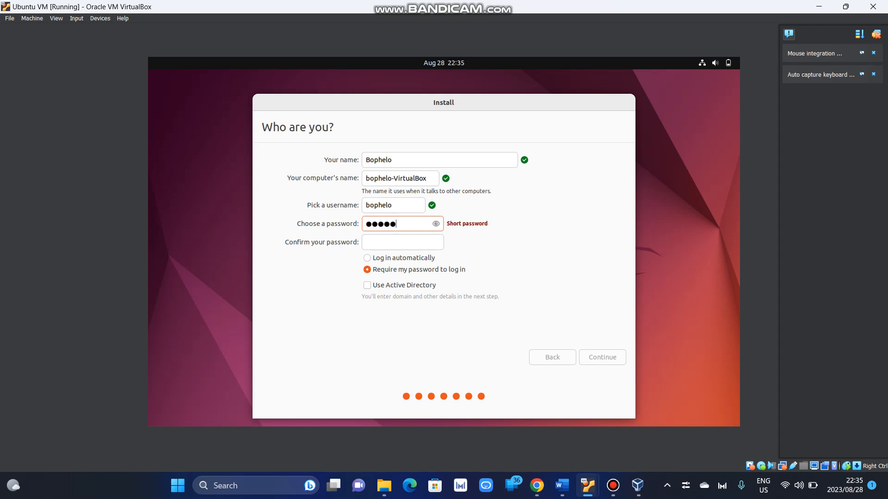
{"action": "key", "text": "Tab"}
{"action": "type", "text": "**********"}
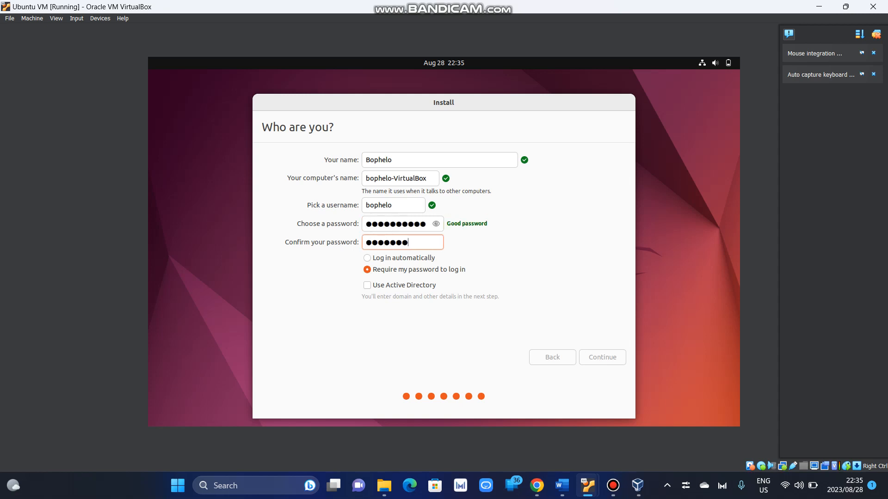
{"action": "left_click", "coordinate": [595, 357]}
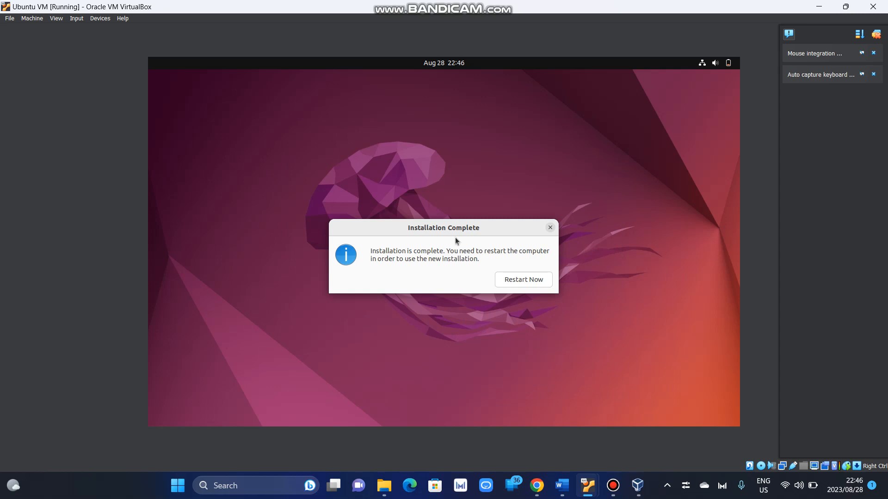
- Restart the virtual machine after the installation and log in to the new user account with its password
{"action": "left_click", "coordinate": [511, 280]}
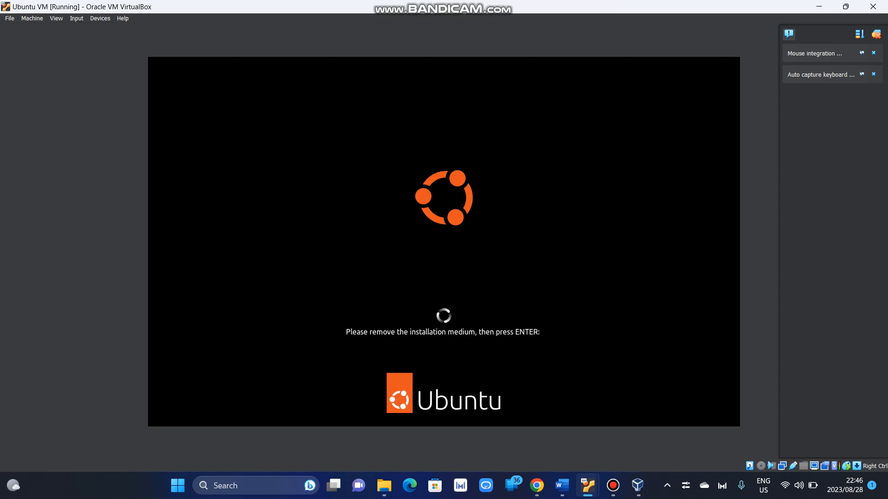
{"action": "key", "text": "Return"}
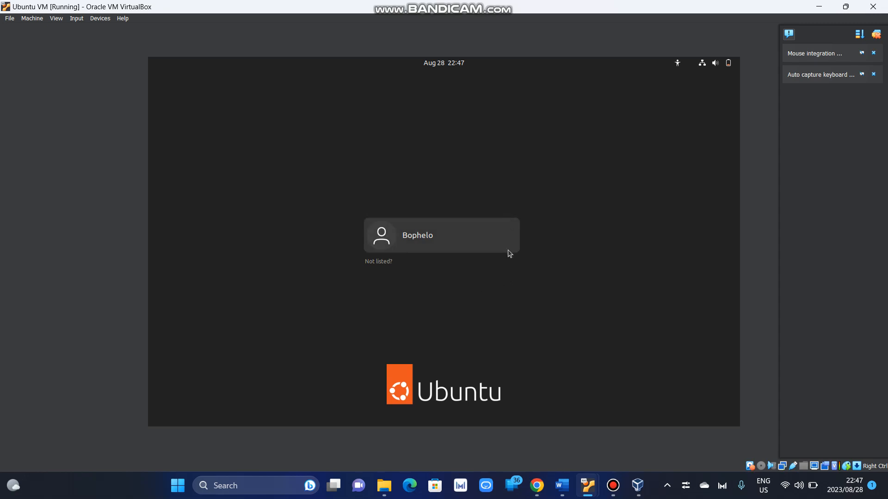
{"action": "left_click", "coordinate": [426, 247]}
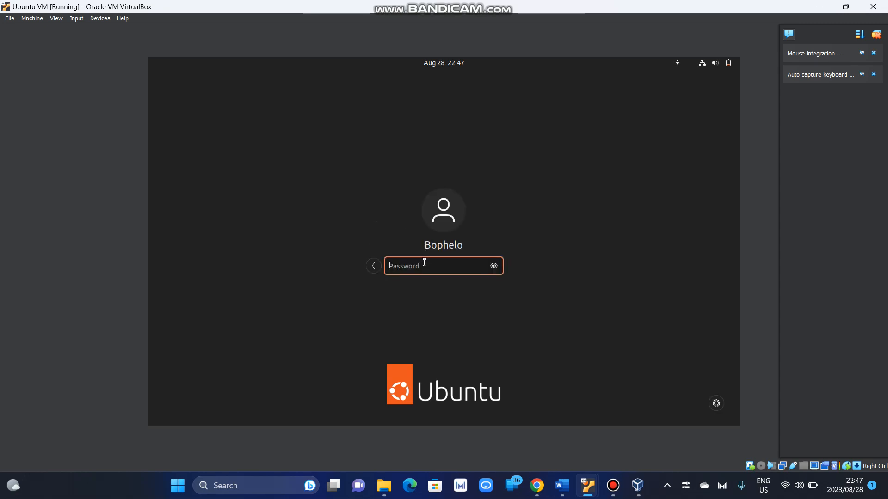
{"action": "type", "text": "******"}
{"action": "key", "text": "Return"}
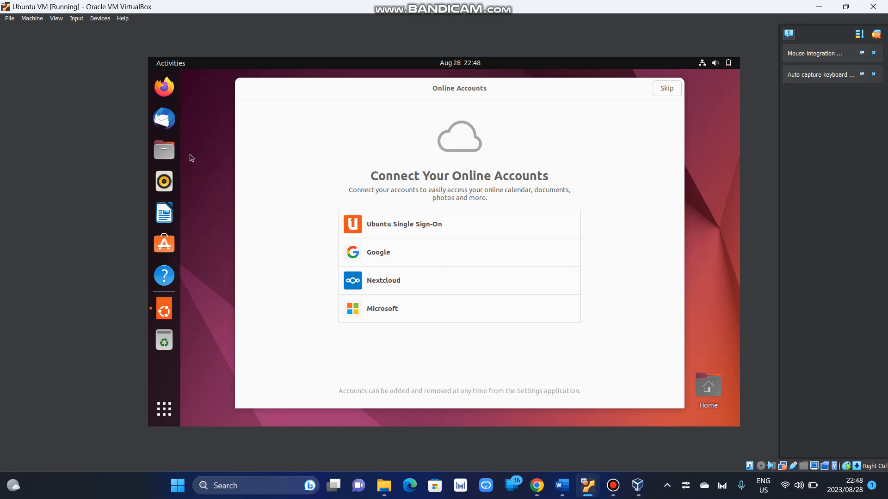
- Complete the Ubuntu welcome setup, skipping online accounts and keeping the default Ubuntu Pro, system info and privacy choices
{"action": "left_click", "coordinate": [676, 89]}
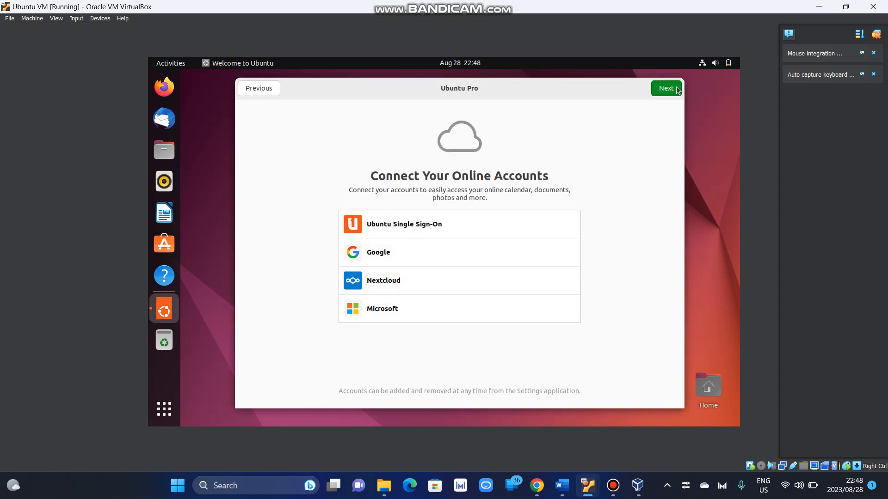
{"action": "left_click", "coordinate": [652, 89]}
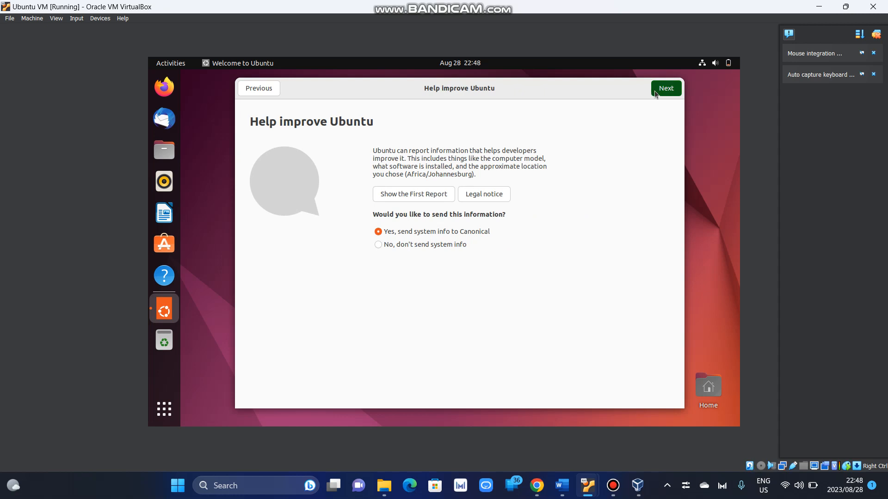
{"action": "left_click", "coordinate": [662, 90]}
{"action": "left_click", "coordinate": [662, 91]}
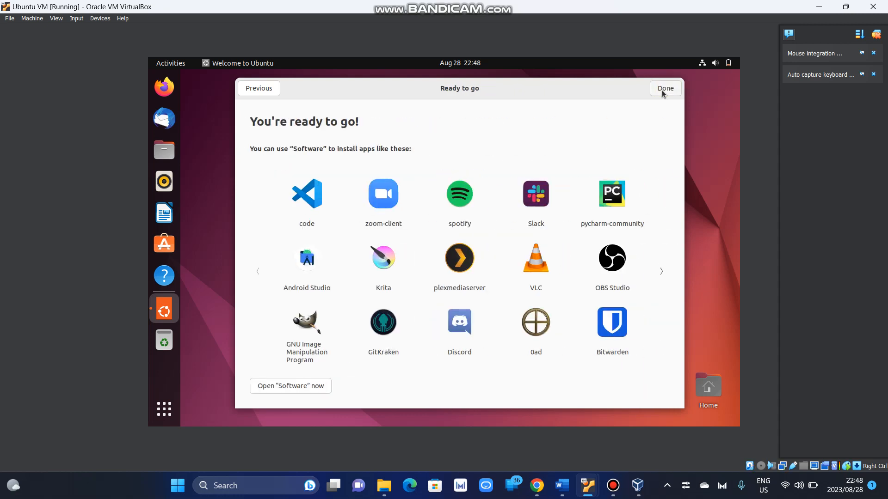
{"action": "left_click", "coordinate": [661, 90]}
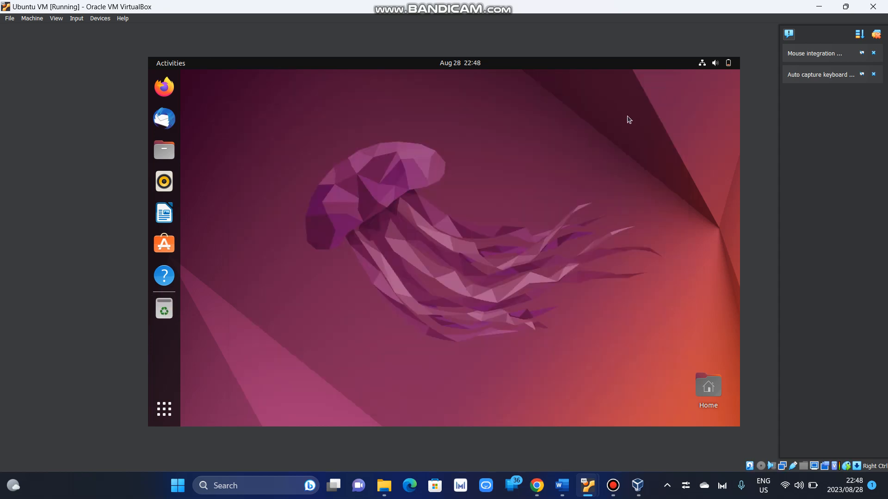